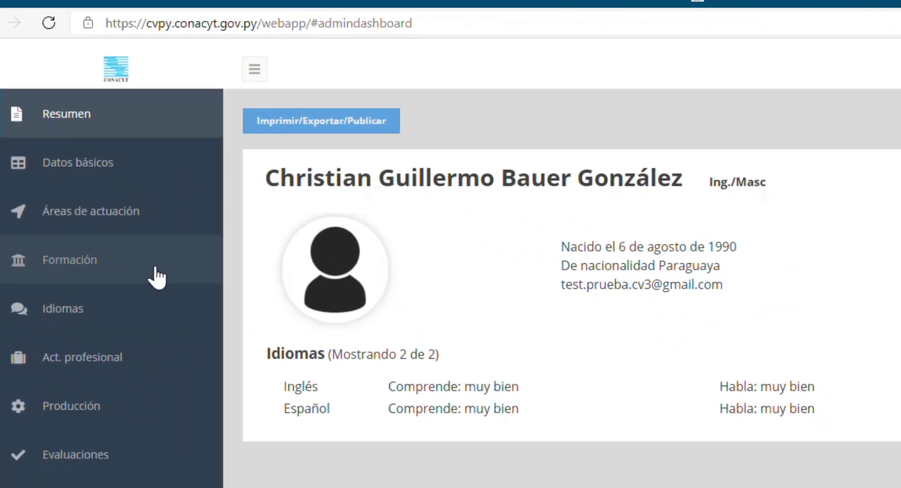
# - Start a new Formación record with training type Académica and academic type Grado
pyautogui.click(217, 315)
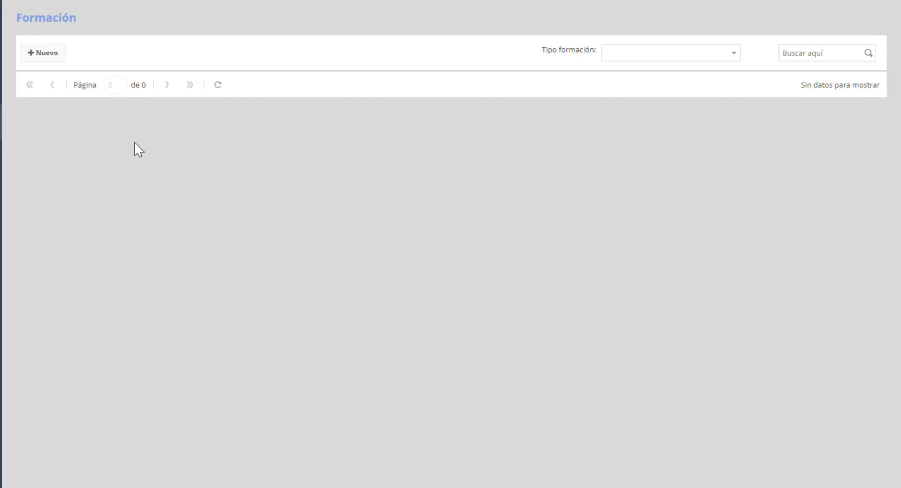
pyautogui.click(55, 55)
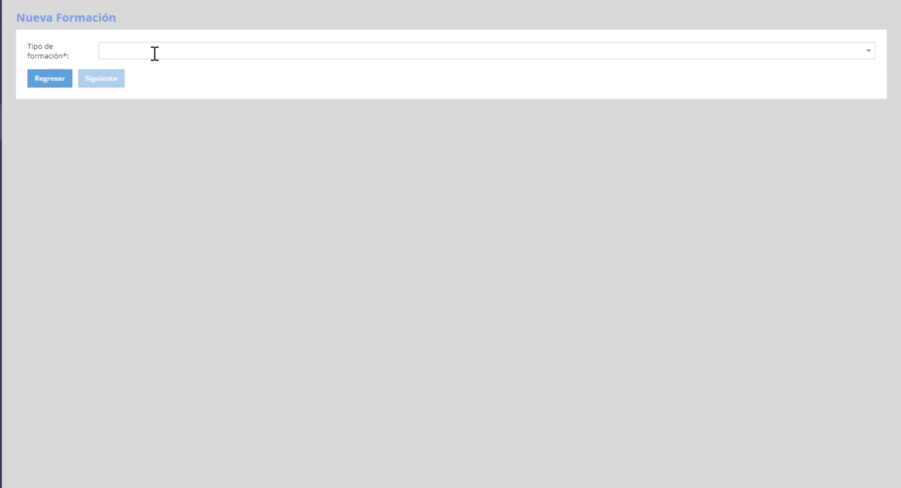
pyautogui.click(183, 53)
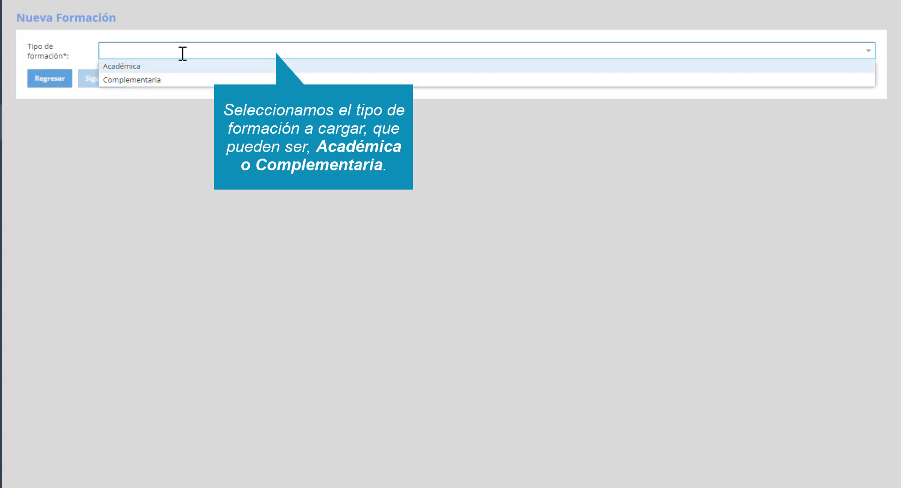
pyautogui.click(165, 67)
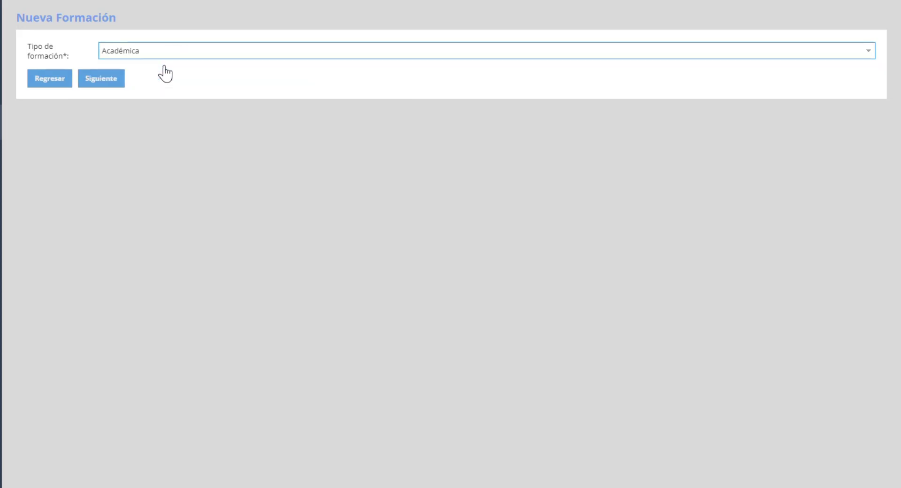
pyautogui.click(112, 82)
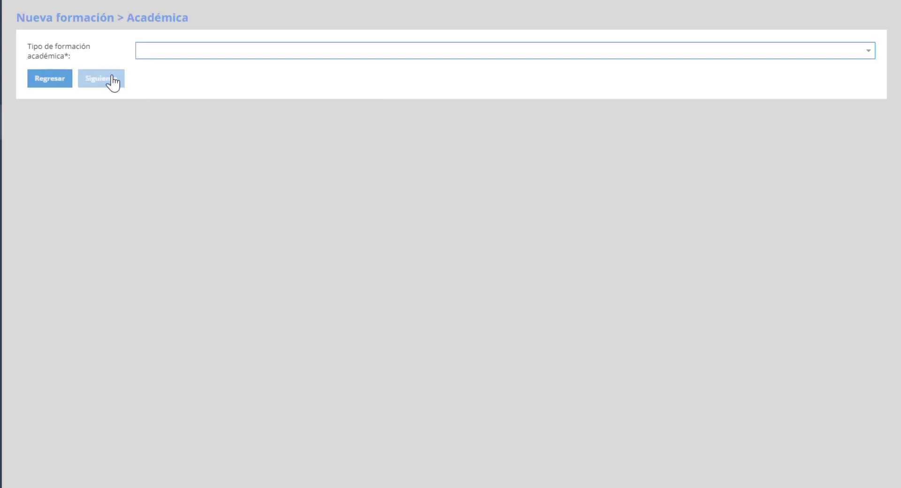
pyautogui.click(184, 53)
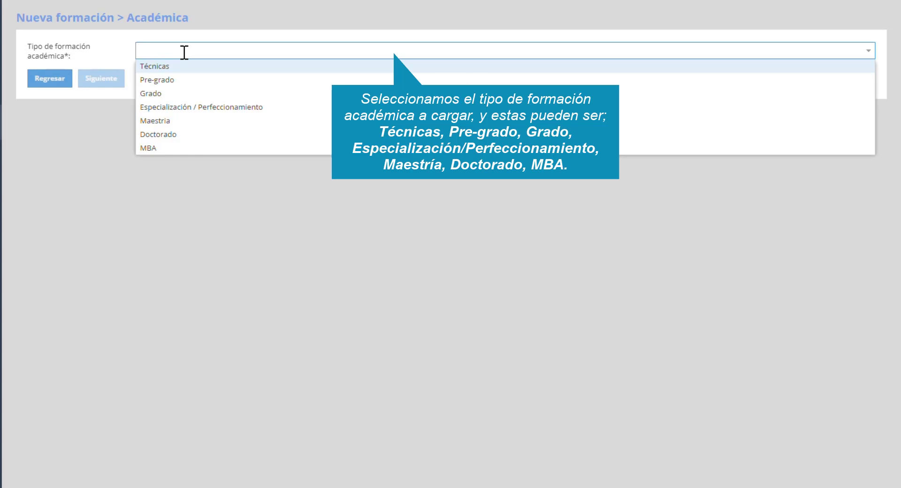
pyautogui.click(164, 93)
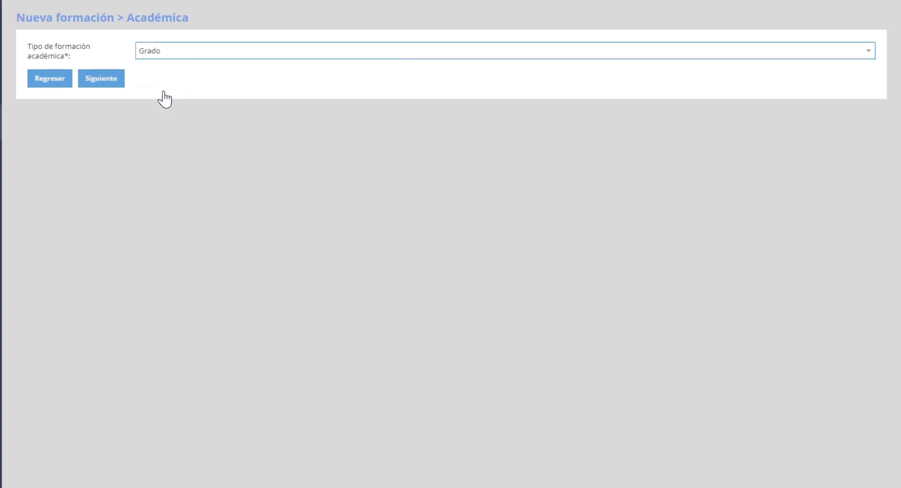
pyautogui.click(121, 81)
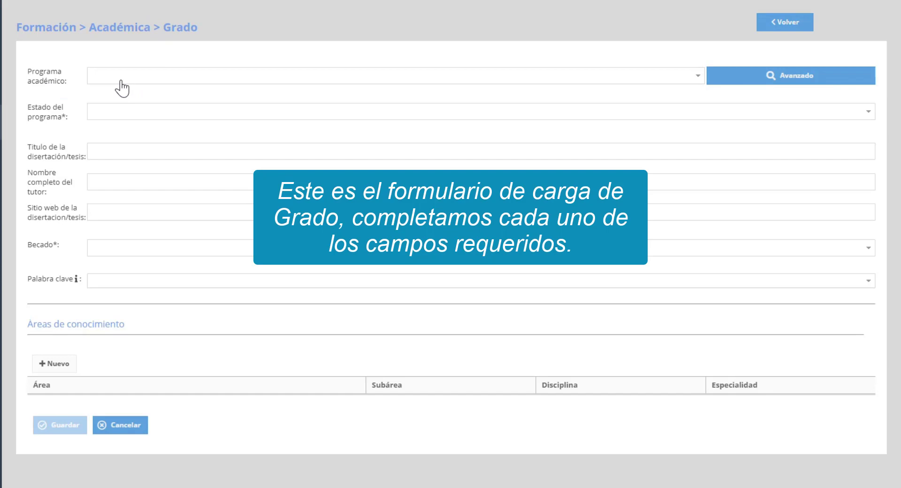
# - Search the existing academic programs for "Ingenier" and look through the matches
pyautogui.click(196, 76)
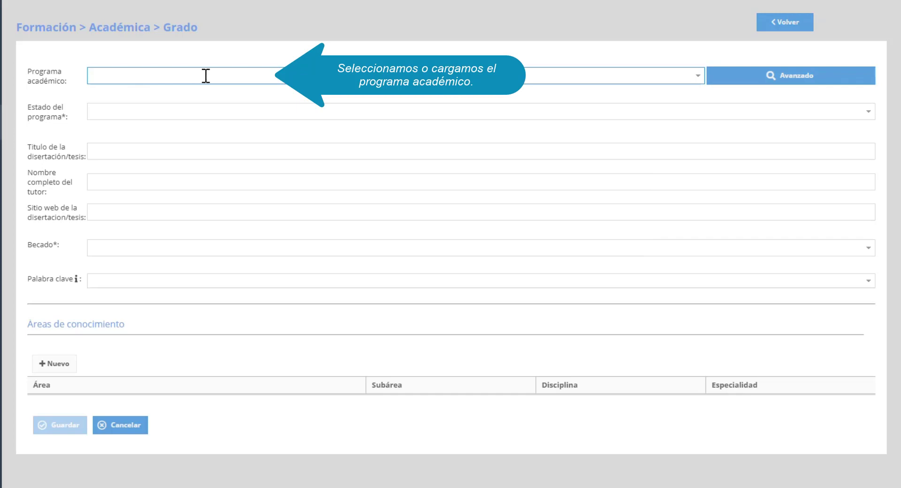
pyautogui.write('Ingenier')
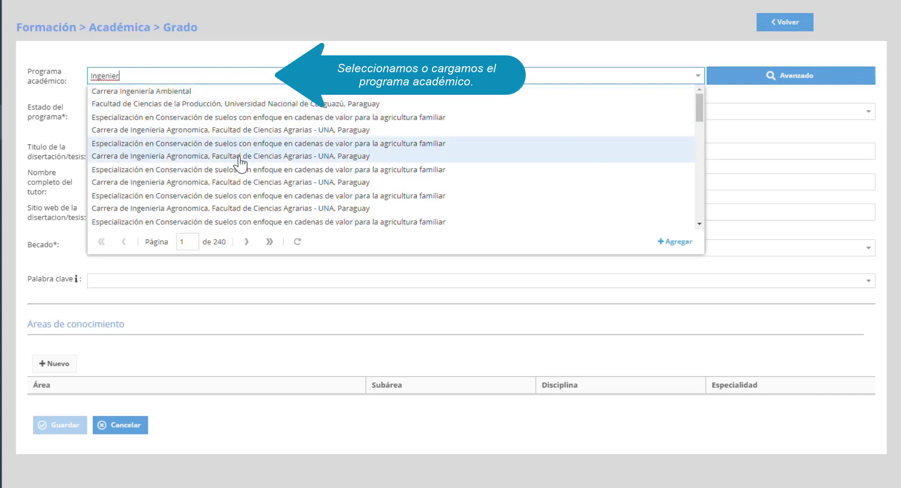
pyautogui.scroll(-5, 241, 163)
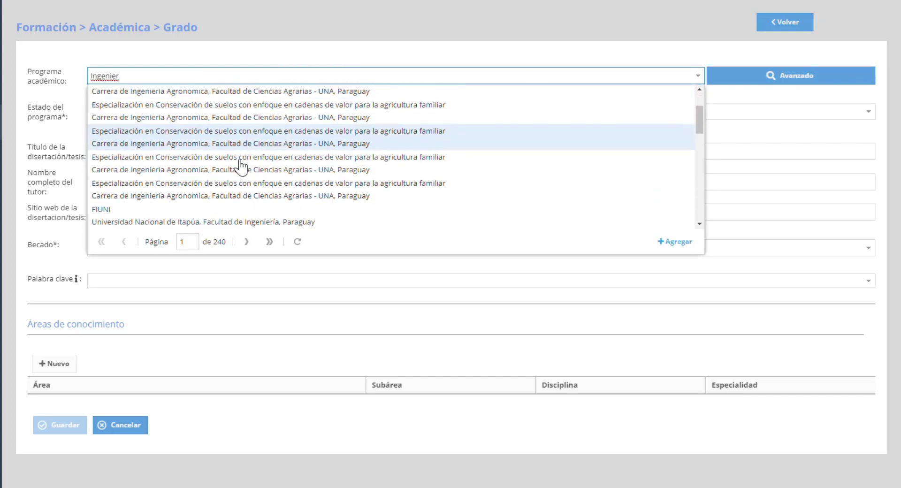
pyautogui.scroll(-3, 241, 164)
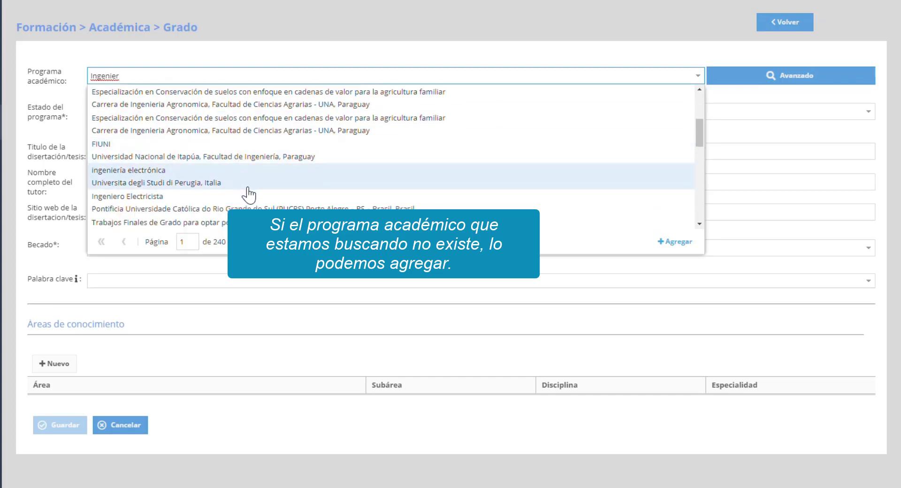
pyautogui.scroll(-1, 248, 190)
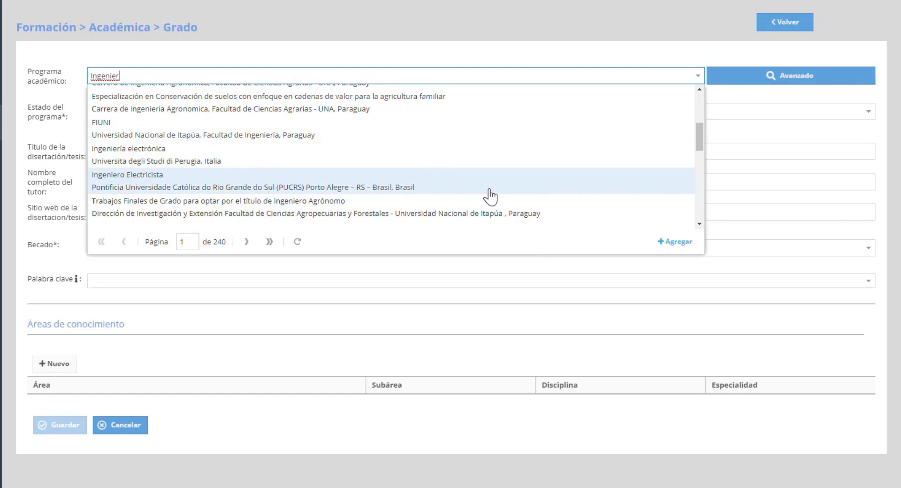
# - Add and save a new academic program named "Ingeniería en Informática" for the institution "Universidad Central, Universidad Central"
pyautogui.click(674, 242)
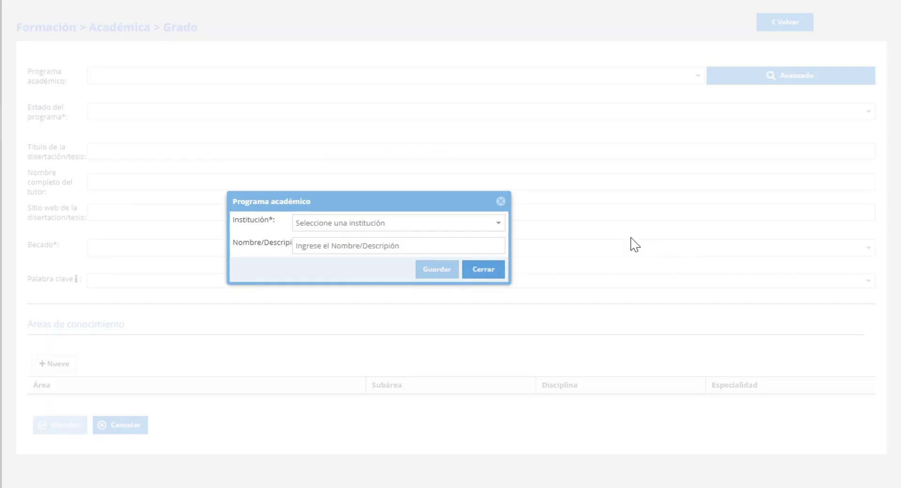
pyautogui.click(497, 226)
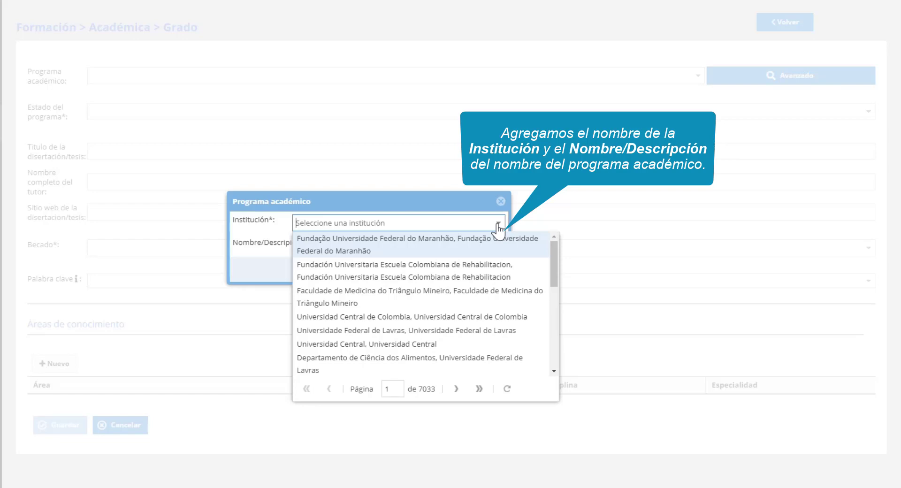
pyautogui.write('UNA')
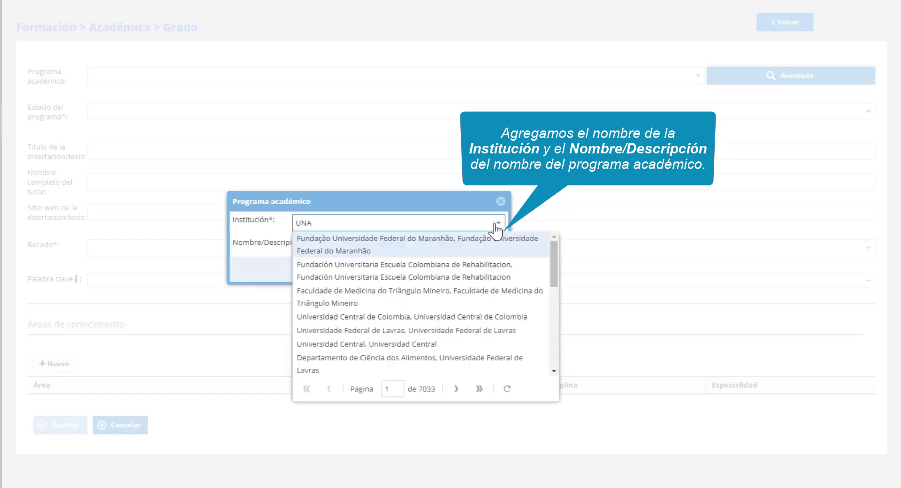
pyautogui.click(428, 347)
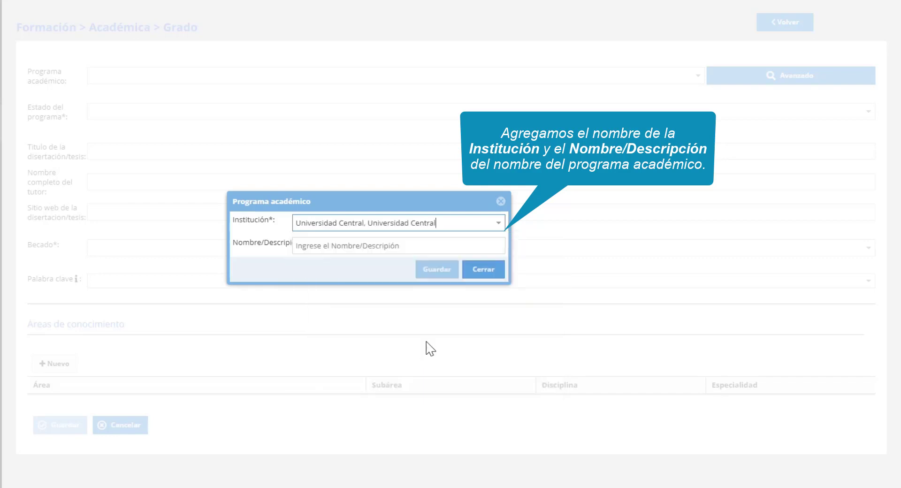
pyautogui.click(442, 246)
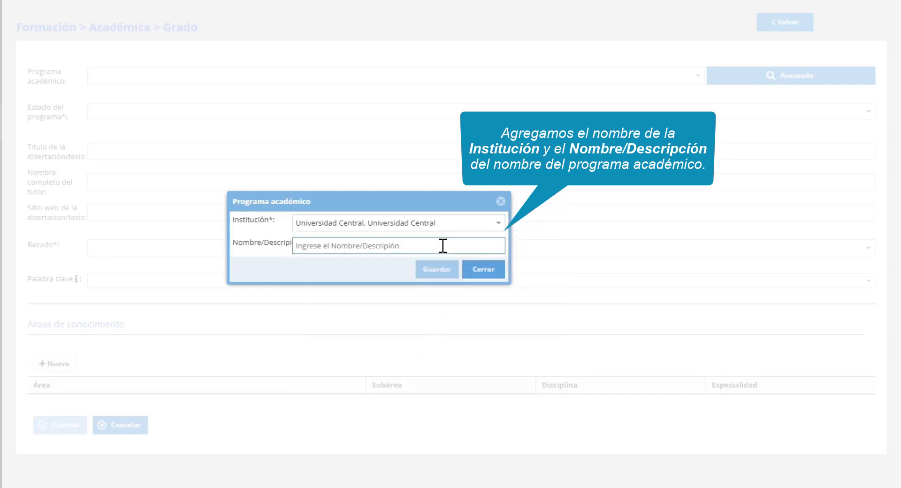
pyautogui.write('Ingenier')
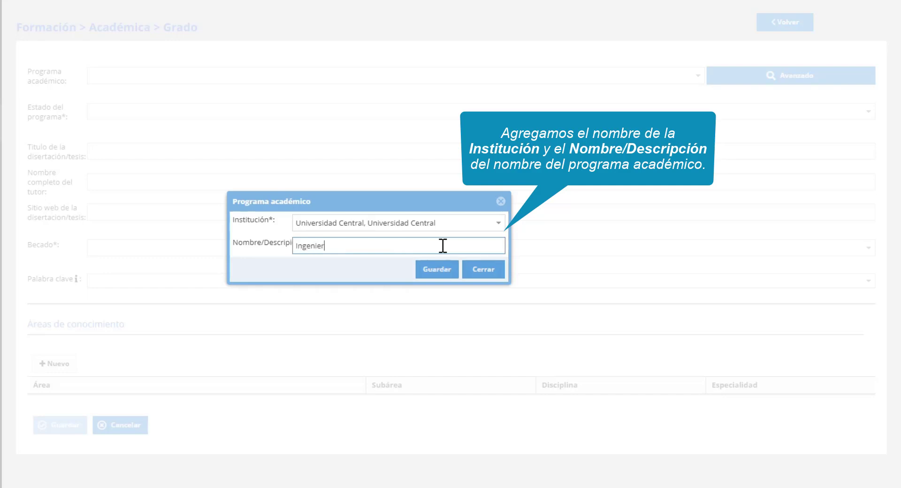
pyautogui.write('ía en Informática')
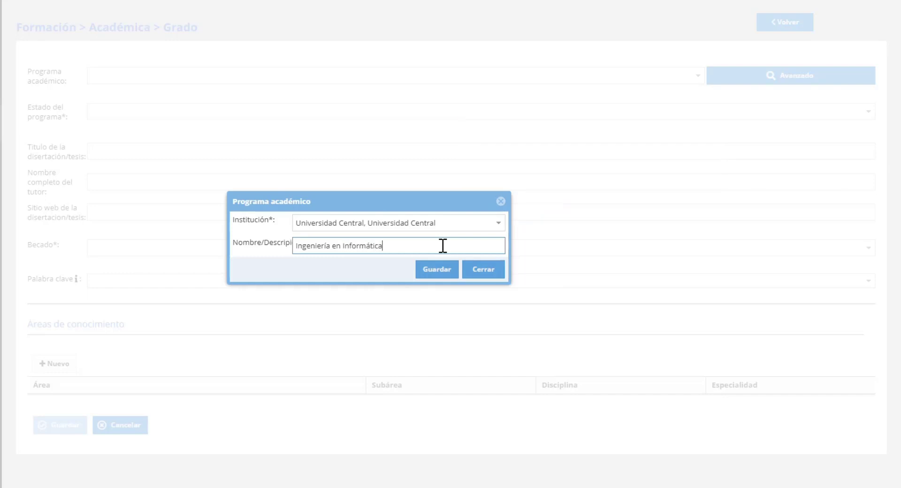
pyautogui.click(430, 271)
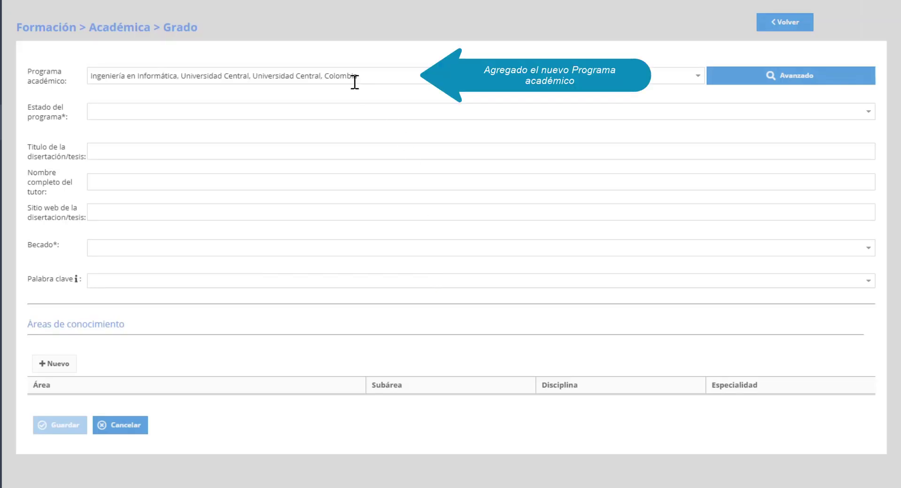
# - Set the program status to En marcha with 2020 as the start year
pyautogui.click(370, 110)
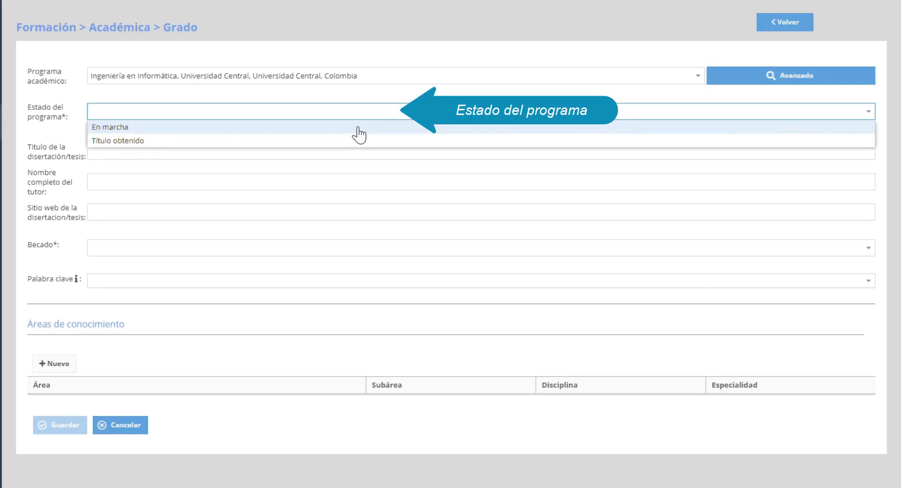
pyautogui.click(359, 127)
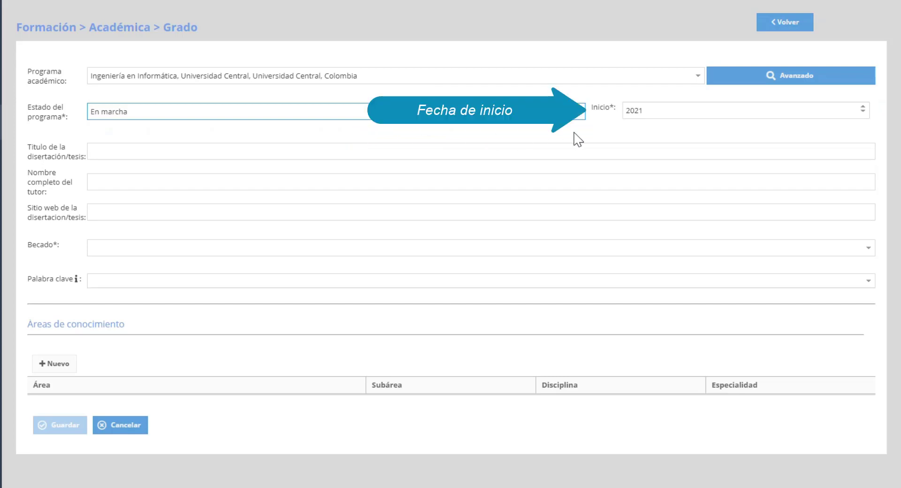
pyautogui.click(693, 110)
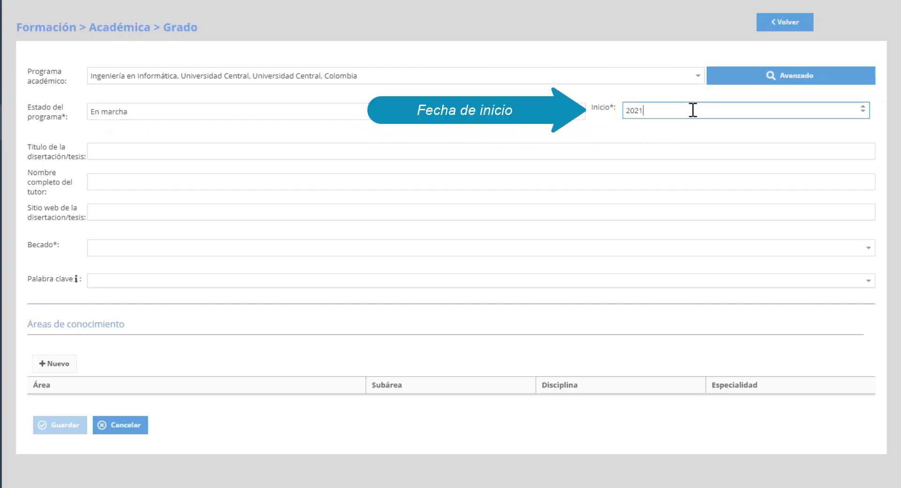
pyautogui.press('BackSpace')
pyautogui.write('0')
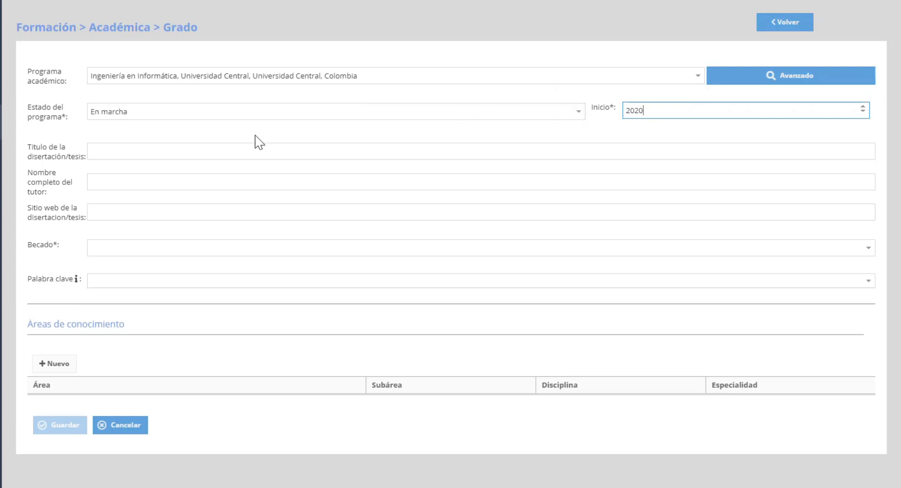
# - Enter "Ingeniería en Informática" as the dissertation title and fill in the tutor's full name
pyautogui.click(196, 149)
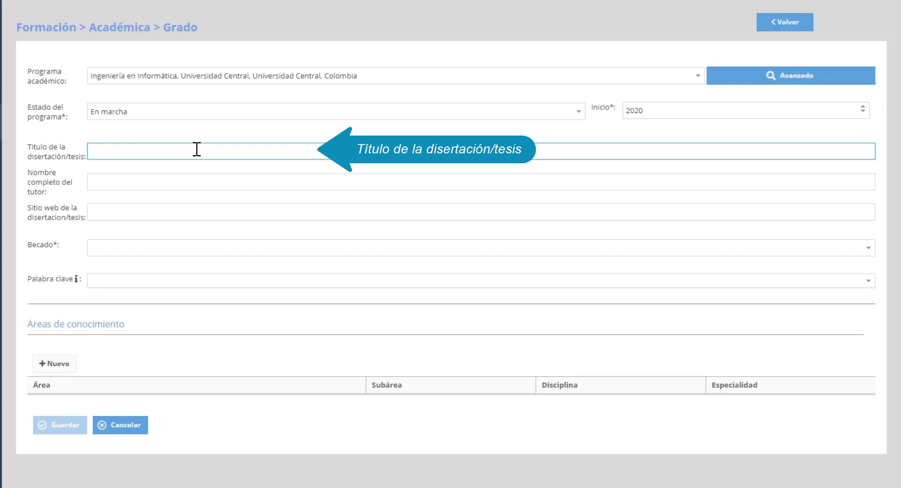
pyautogui.write('Ingeniería en Informátic')
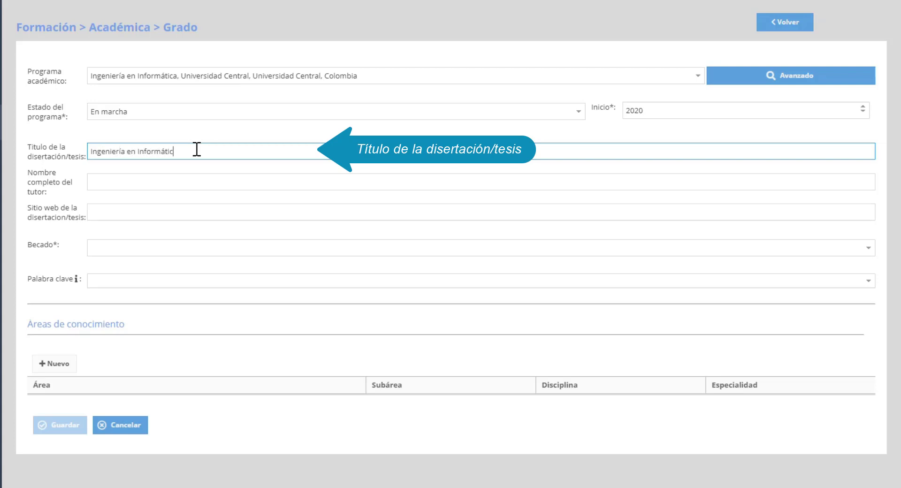
pyautogui.write('a')
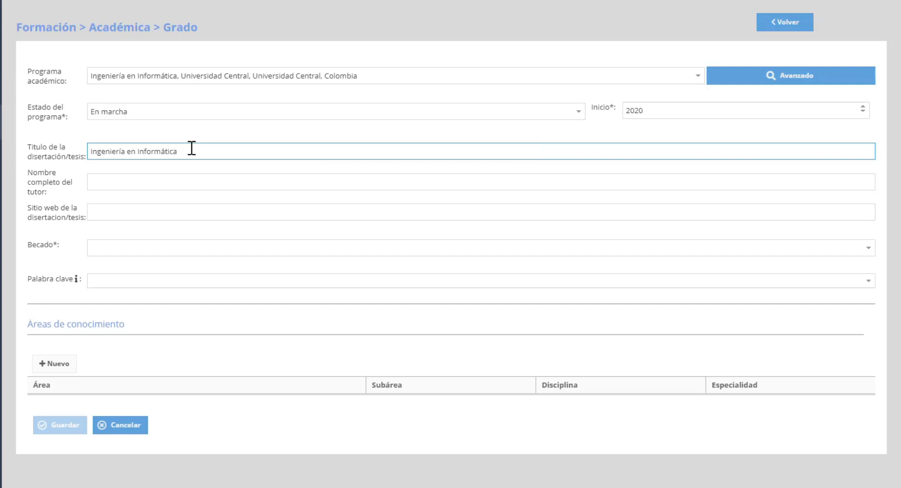
pyautogui.click(172, 182)
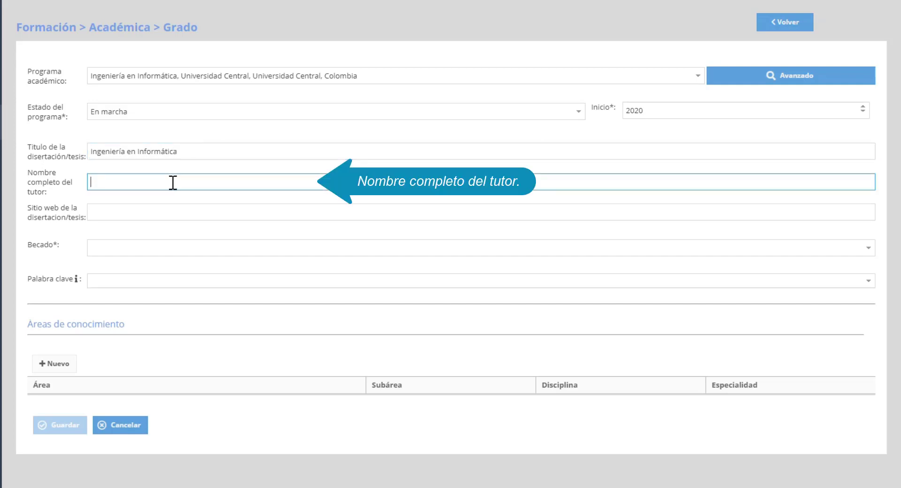
pyautogui.write('Ing. Jua')
pyautogui.write('n Pe')
pyautogui.write('érez ')
pyautogui.write('Cardozo')
pyautogui.click(171, 213)
pyautogui.write('www.')
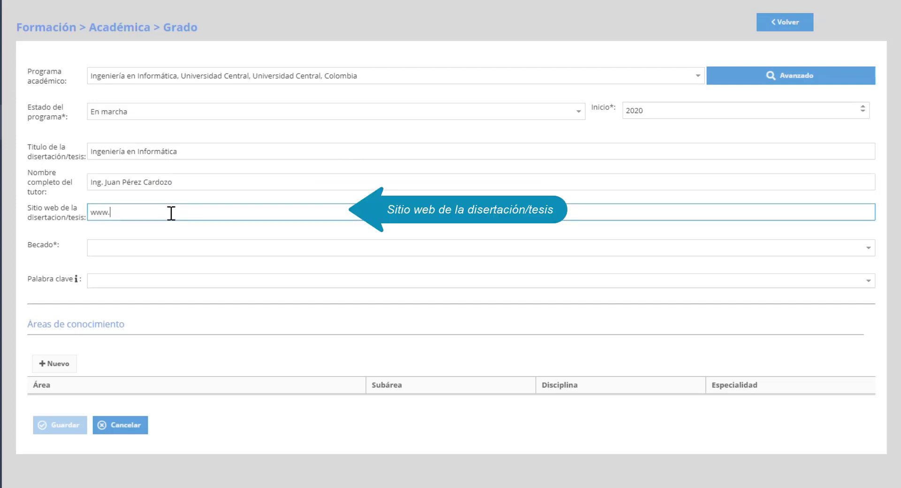
pyautogui.write('sitioweb.com')
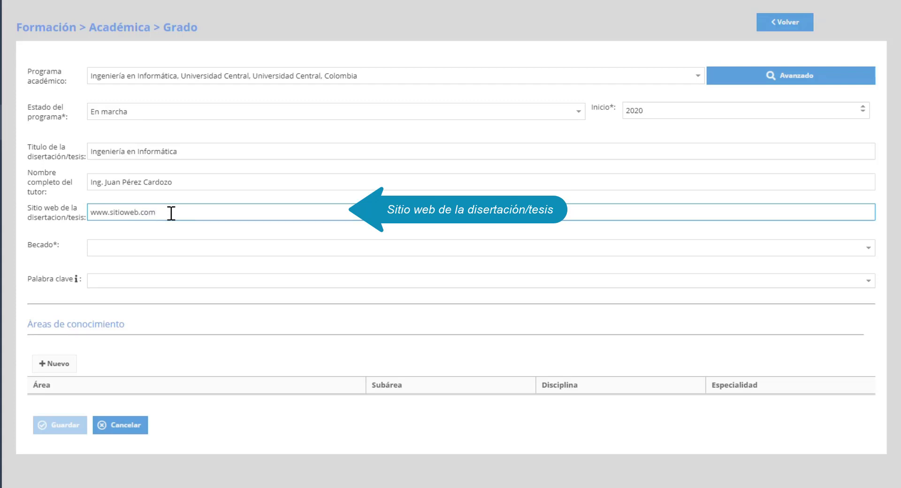
pyautogui.click(170, 248)
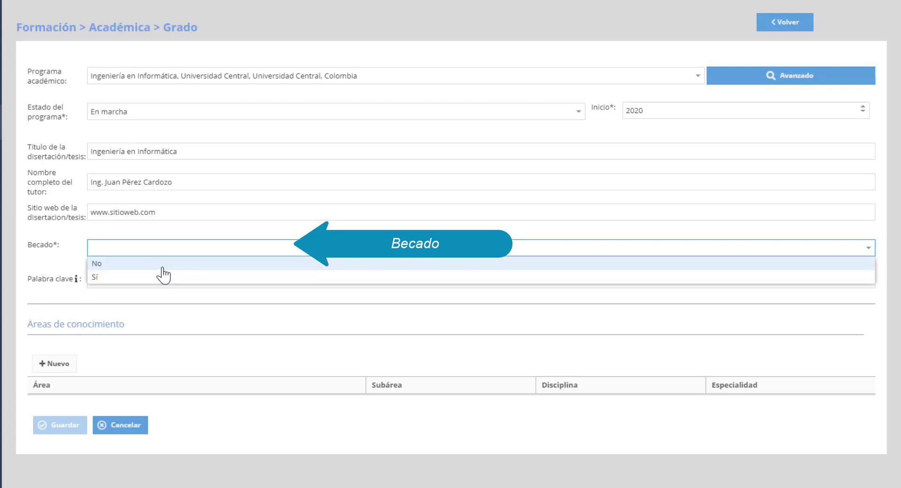
pyautogui.click(163, 268)
# - Add the keywords "sistemas" and "software" to the degree record
pyautogui.click(163, 280)
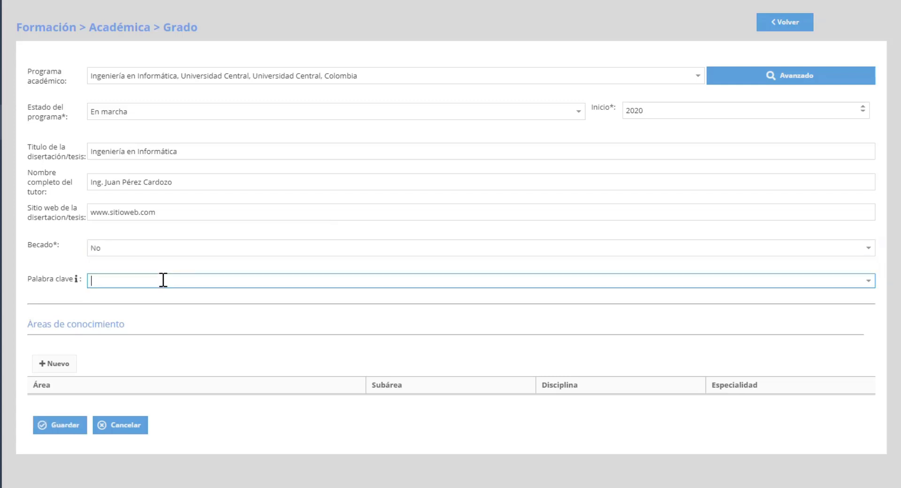
pyautogui.write('sistemas')
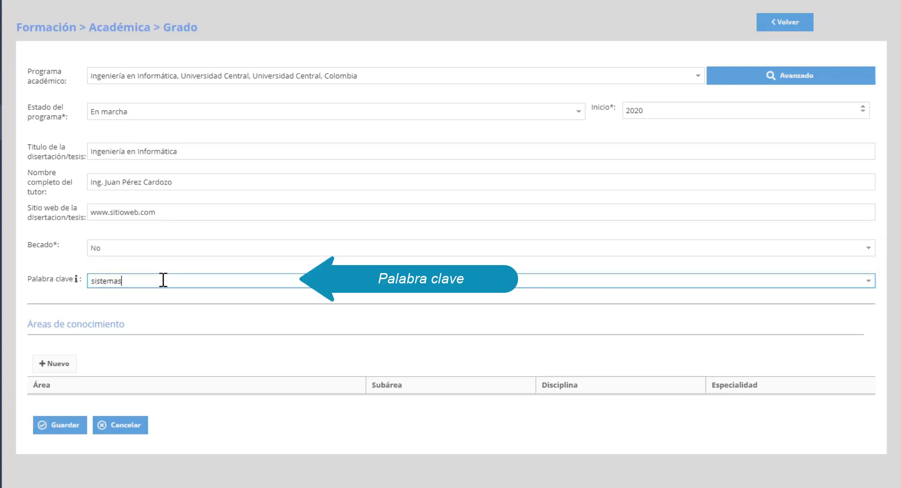
pyautogui.press('Return')
pyautogui.write('software')
pyautogui.press('Return')
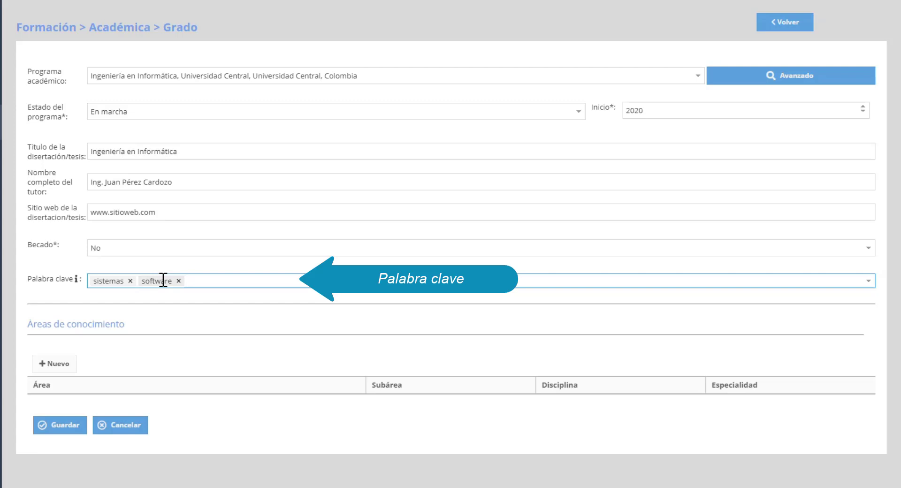
# - Add "ingeniería" as a further keyword of the degree record
pyautogui.write('ingeniería')
pyautogui.press('Return')
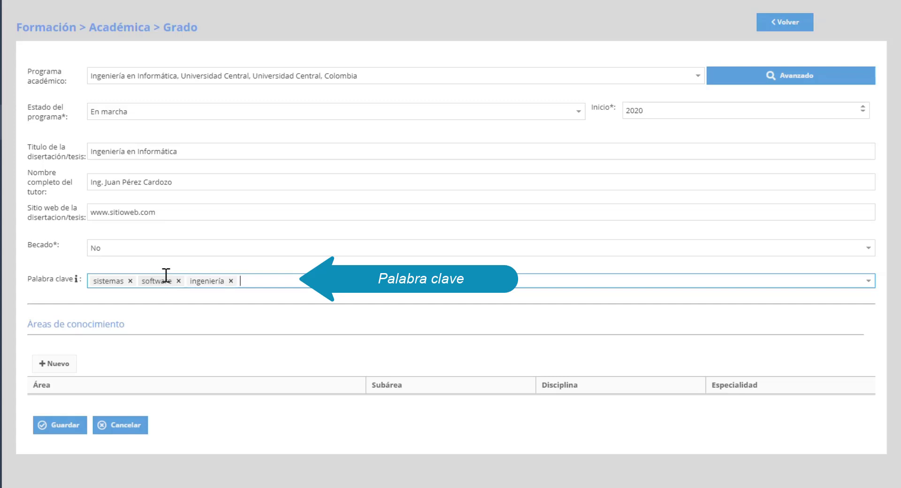
# - Add a knowledge area with area Ciencias Naturales, subarea Ciencias de la Computación e Información, discipline Ciencias de la Computación and specialty "sistemas"
pyautogui.click(61, 364)
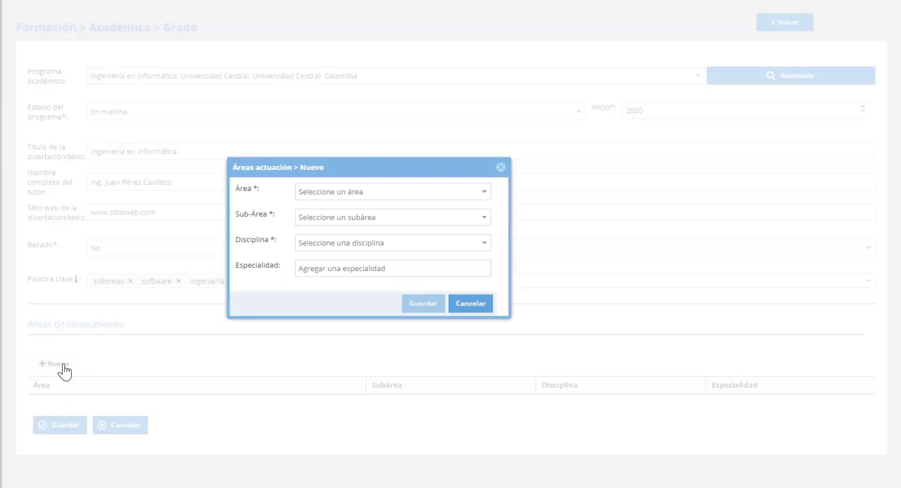
pyautogui.click(483, 193)
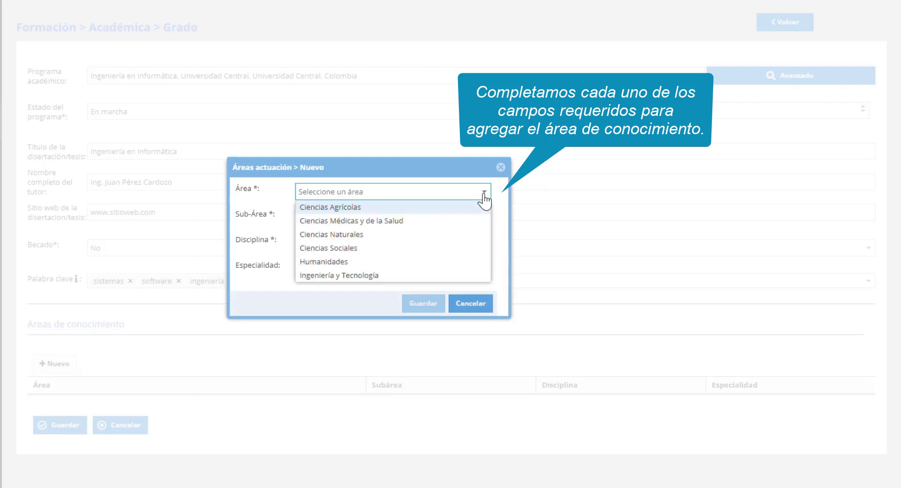
pyautogui.click(398, 242)
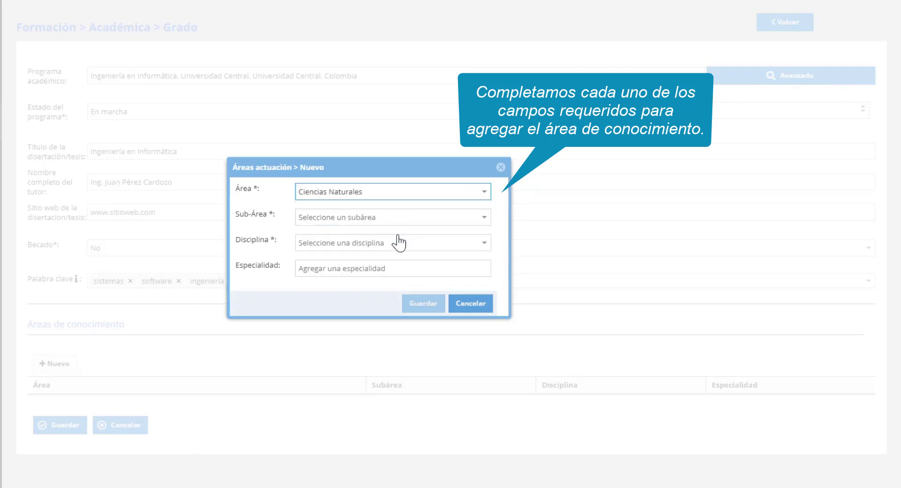
pyautogui.click(484, 226)
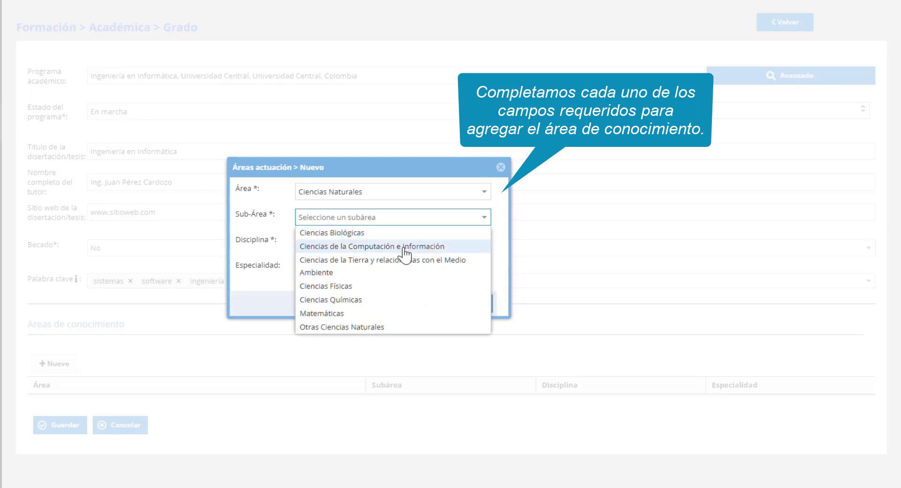
pyautogui.click(403, 248)
pyautogui.click(485, 244)
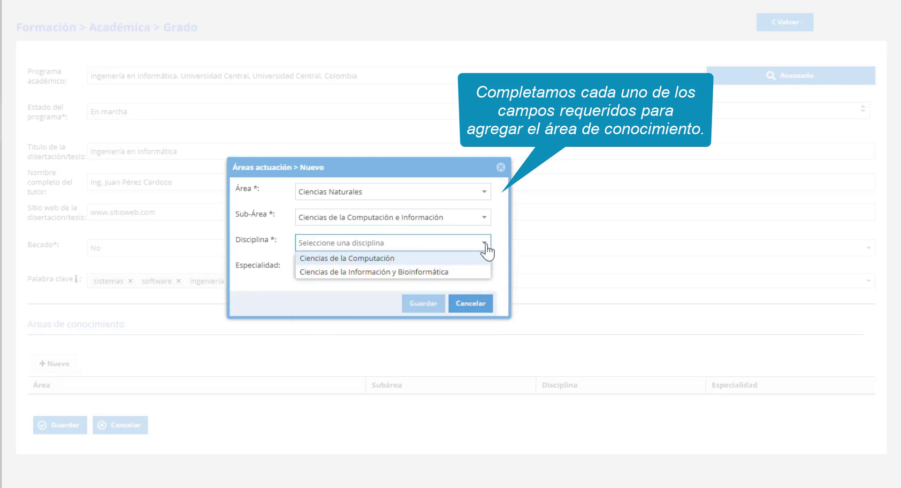
pyautogui.click(453, 258)
pyautogui.click(465, 266)
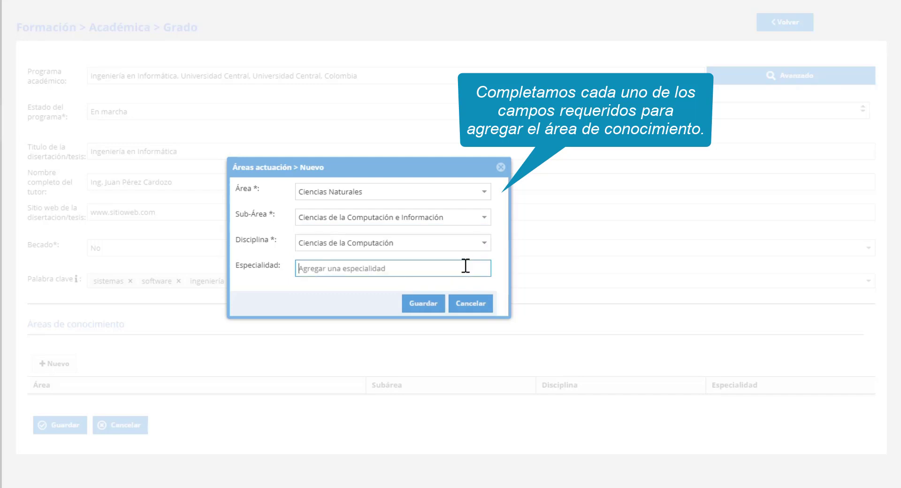
pyautogui.write('sistemas')
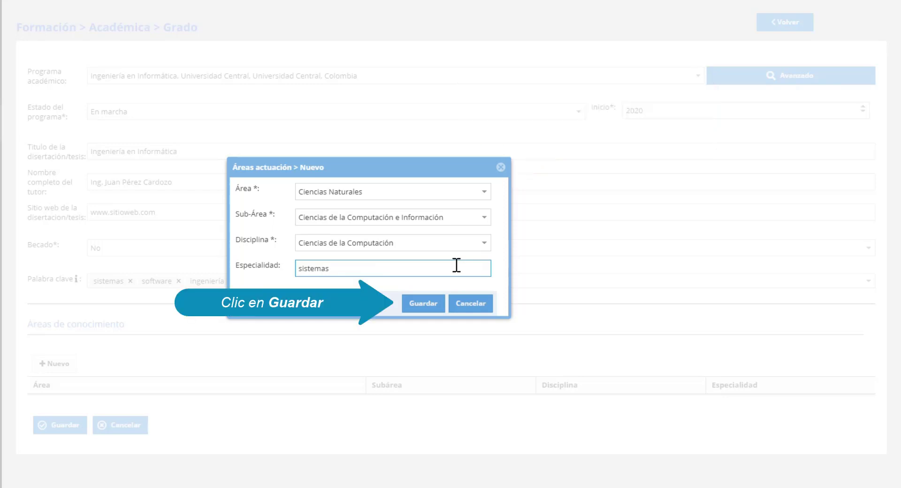
pyautogui.click(432, 305)
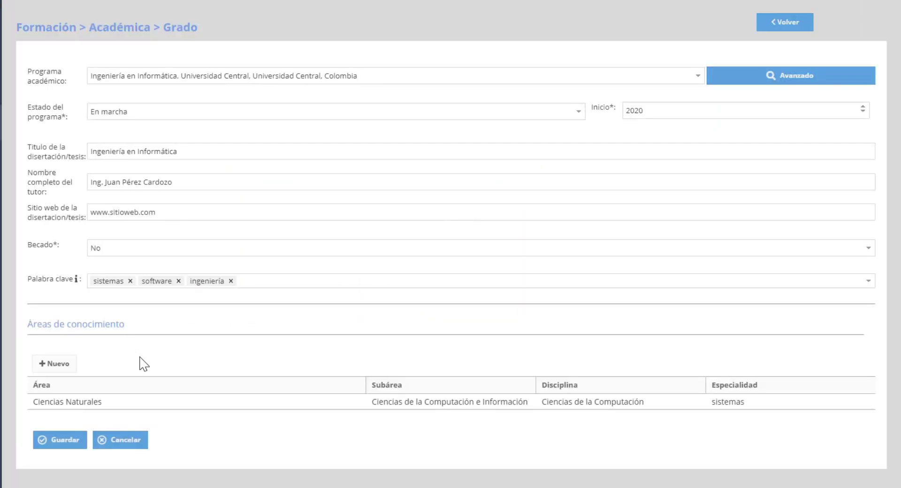
# - Save the completed degree record and return to the Resumen section of the curriculum
pyautogui.click(65, 441)
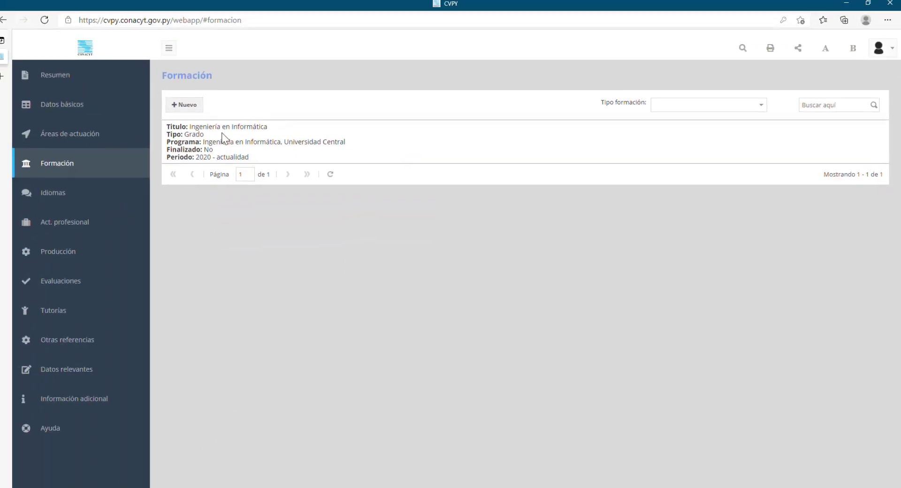
pyautogui.click(130, 88)
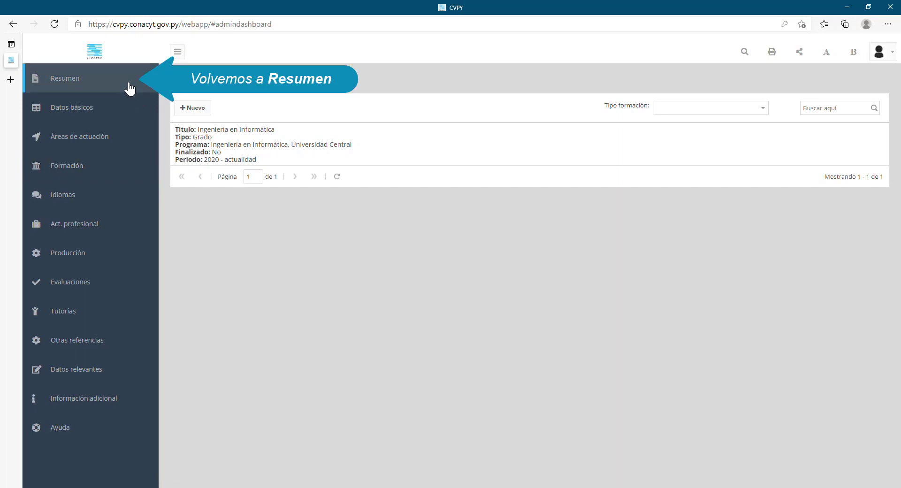